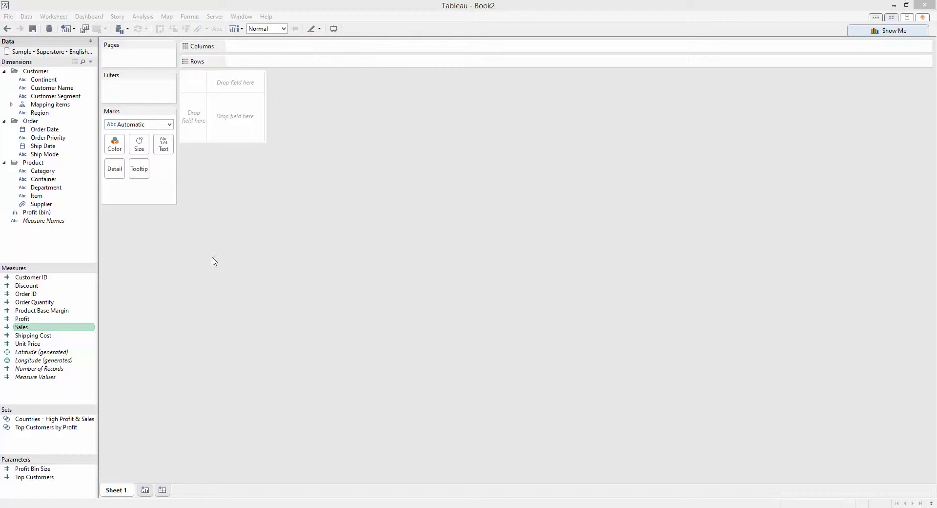
Chart SUM(Sales) on Rows against continuous MONTH(Order Date) on Columns
{"action": "mouse_move", "coordinate": [51, 132]}
{"action": "left_mouse_down"}
{"action": "mouse_move", "coordinate": [293, 69]}
{"action": "mouse_move", "coordinate": [278, 47]}
{"action": "left_mouse_up"}
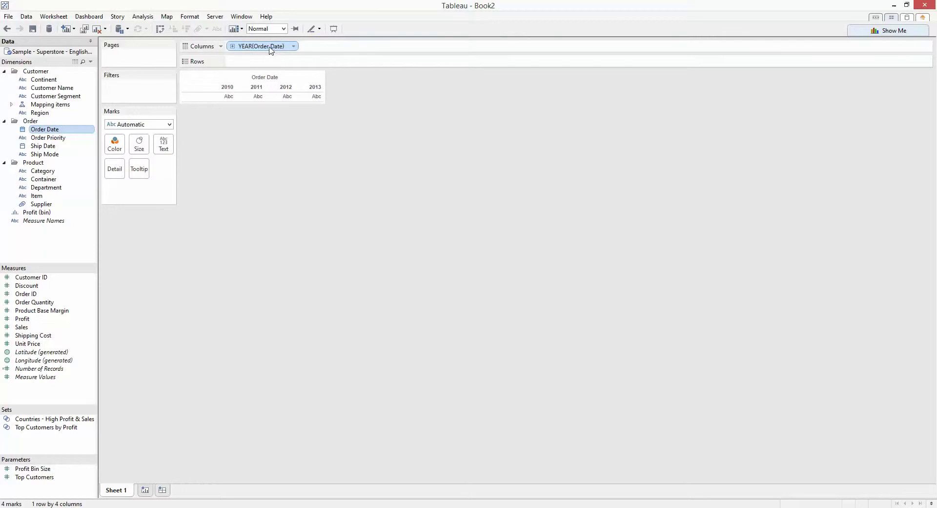
{"action": "left_click", "coordinate": [295, 46]}
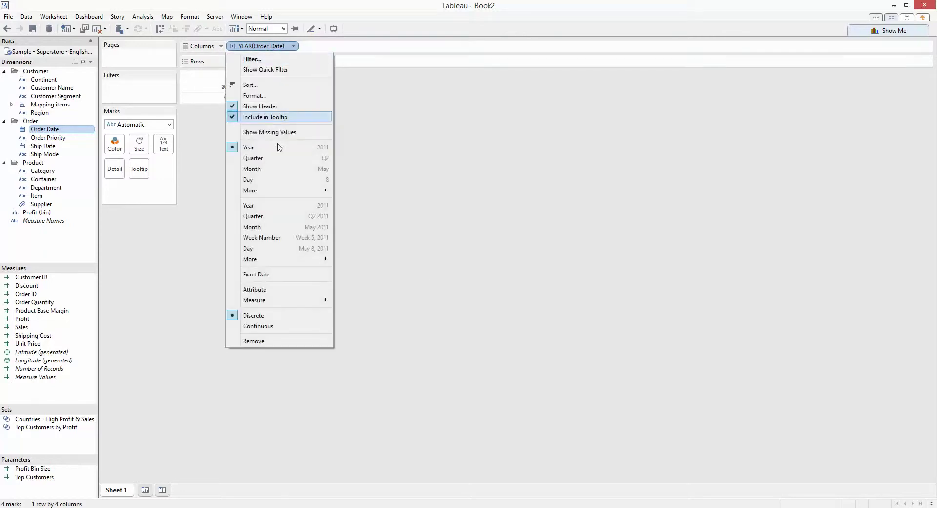
{"action": "left_click", "coordinate": [308, 228]}
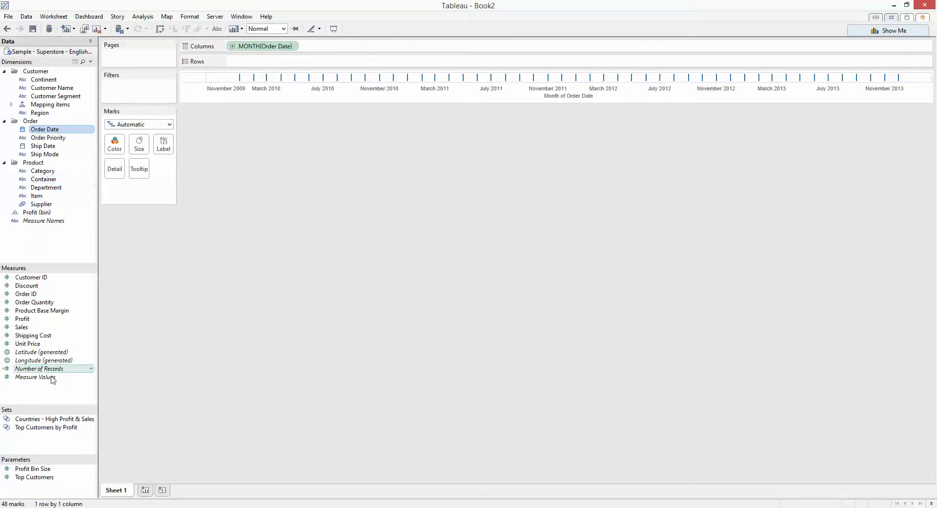
{"action": "mouse_move", "coordinate": [30, 331]}
{"action": "left_mouse_down"}
{"action": "mouse_move", "coordinate": [94, 296]}
{"action": "mouse_move", "coordinate": [251, 63]}
{"action": "left_mouse_up"}
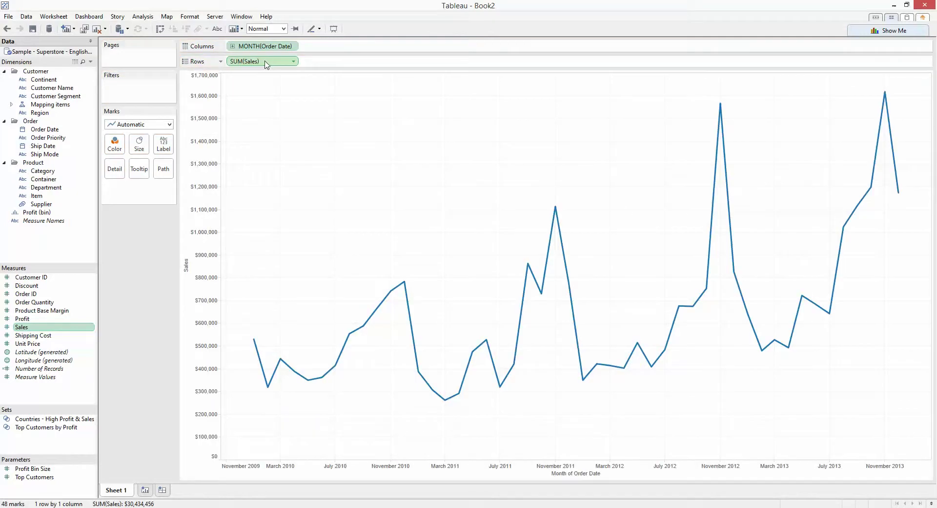
Change the Sales pill's aggregation from Sum to Average
{"action": "left_click", "coordinate": [293, 62]}
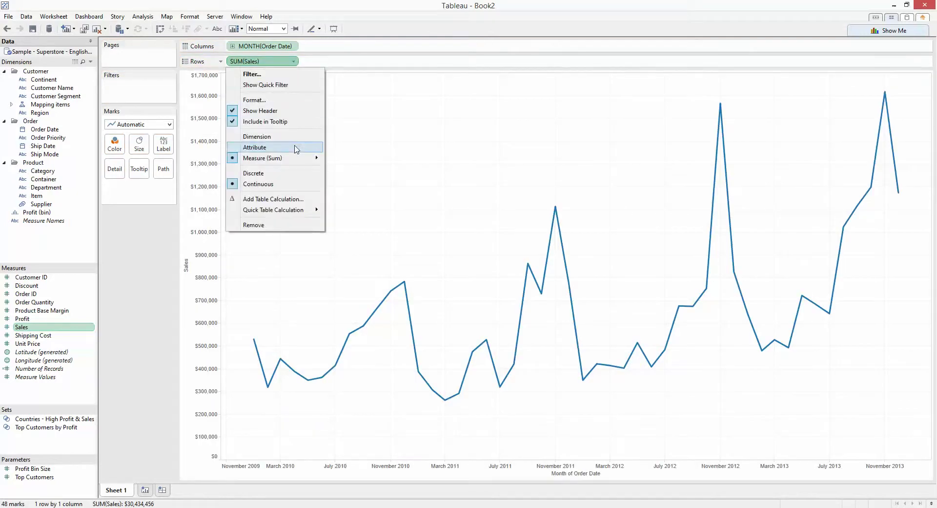
{"action": "mouse_move", "coordinate": [293, 157]}
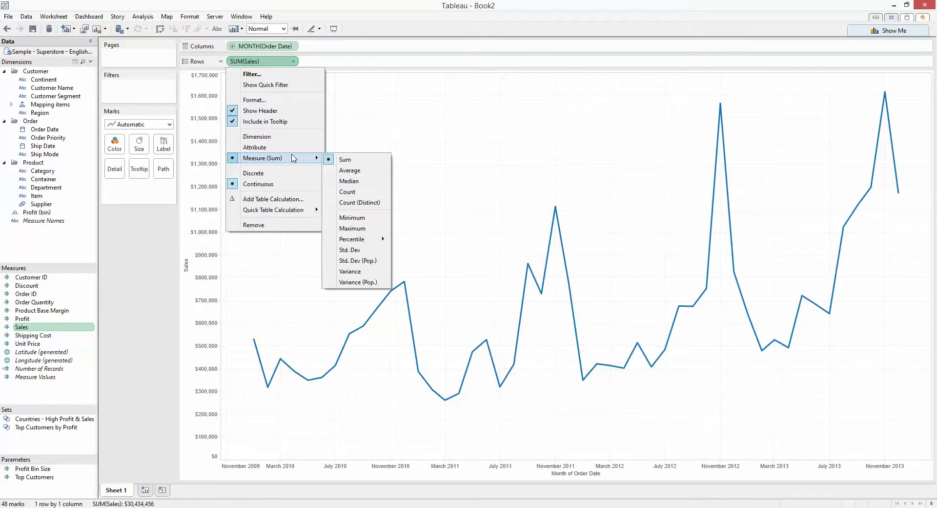
{"action": "left_click", "coordinate": [356, 172]}
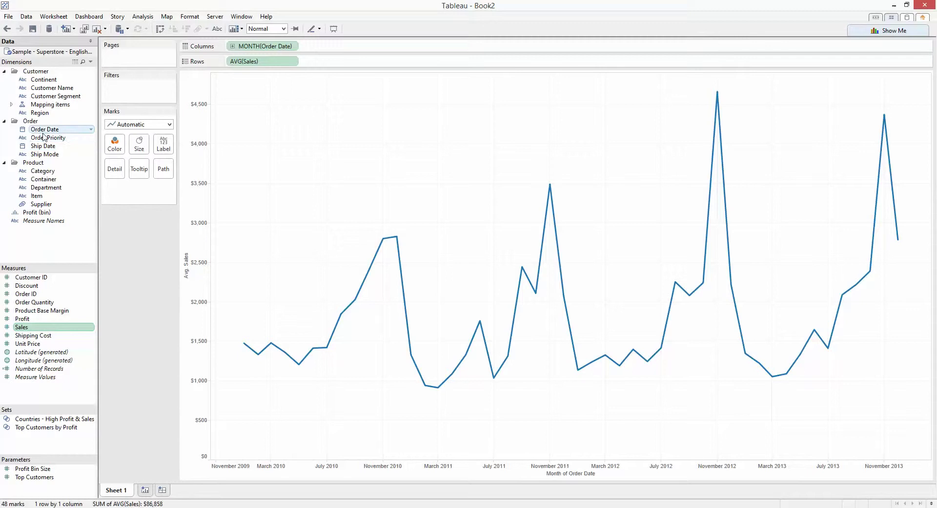
Add an Order Date range-of-dates filter from 01/02/2012 to 31/12/2013
{"action": "left_click_drag", "start_coordinate": [51, 129], "coordinate": [154, 92]}
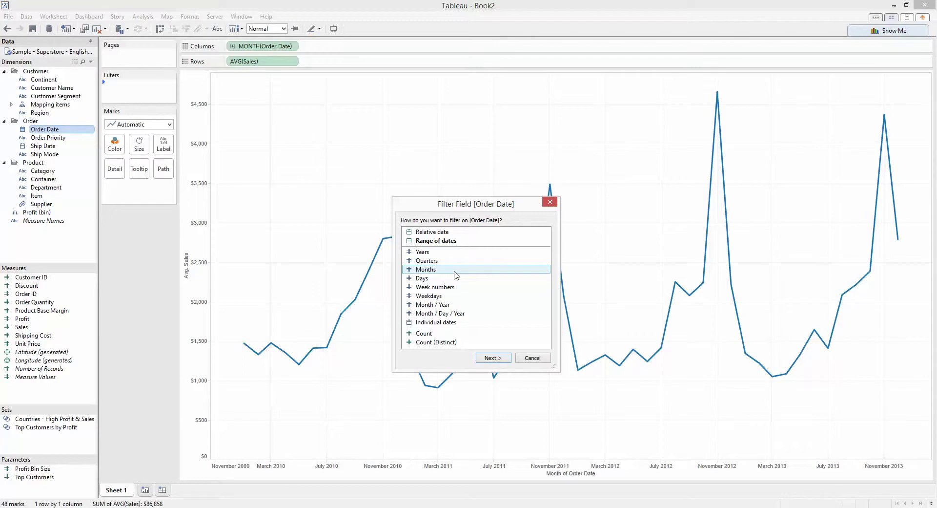
{"action": "left_click", "coordinate": [456, 241]}
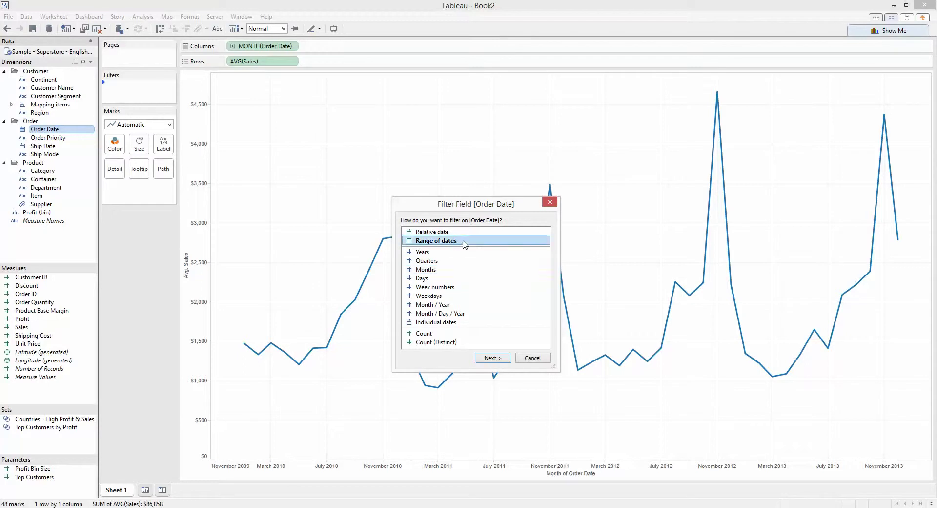
{"action": "double_click", "coordinate": [464, 244]}
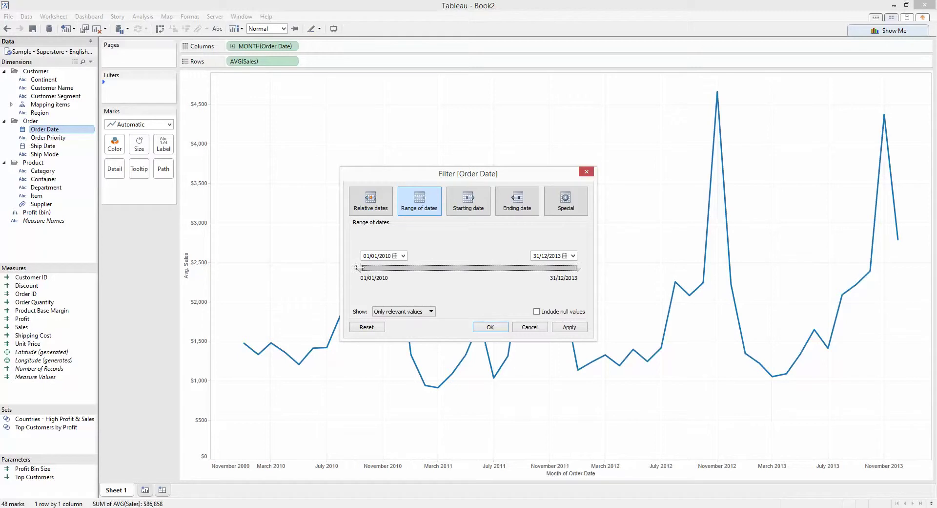
{"action": "left_click_drag", "start_coordinate": [359, 267], "coordinate": [473, 272]}
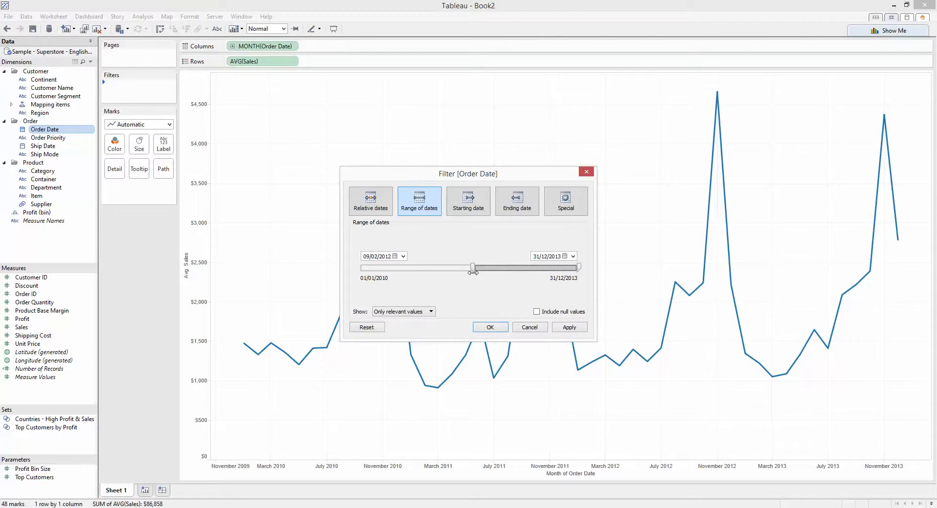
{"action": "left_click_drag", "start_coordinate": [473, 272], "coordinate": [474, 272]}
{"action": "left_click", "coordinate": [365, 257]}
{"action": "type", "text": "01"}
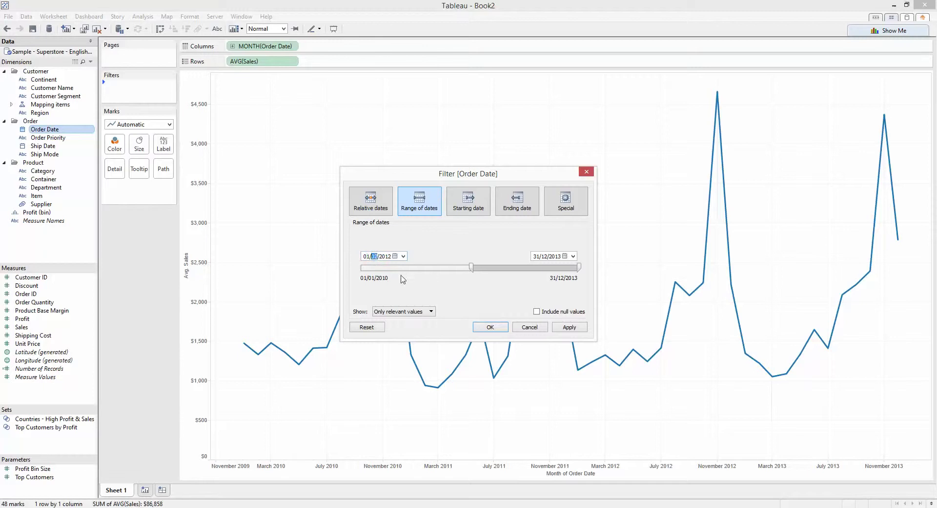
{"action": "left_click", "coordinate": [497, 327]}
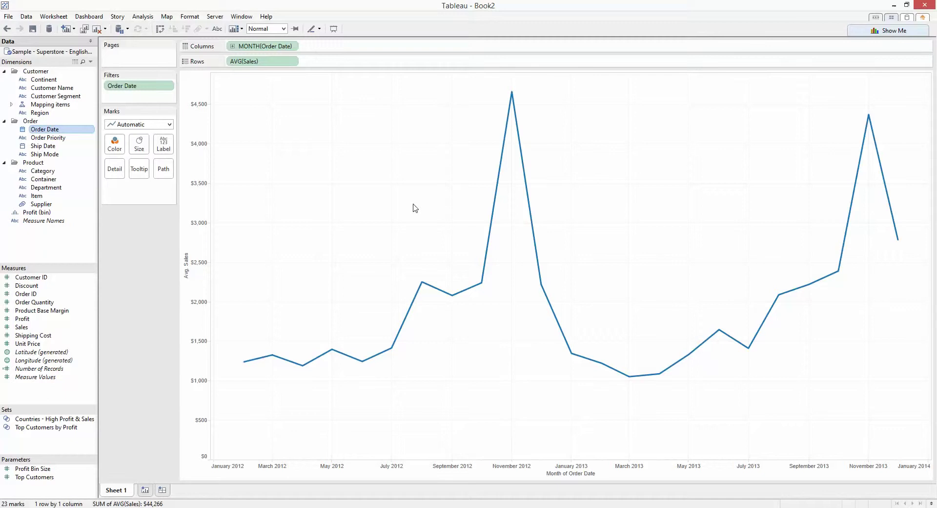
Undo the Order Date filter and the switch to average Sales with Ctrl+Z
{"action": "key", "text": "ctrl+z"}
{"action": "key", "text": "ctrl+z"}
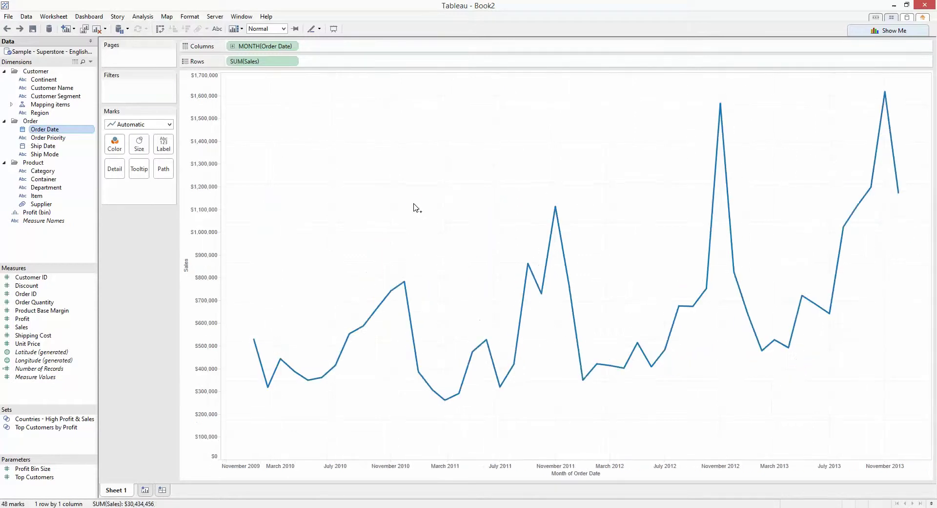
{"action": "key", "text": "ctrl+z"}
{"action": "key", "text": "ctrl+z"}
{"action": "key", "text": "ctrl+z"}
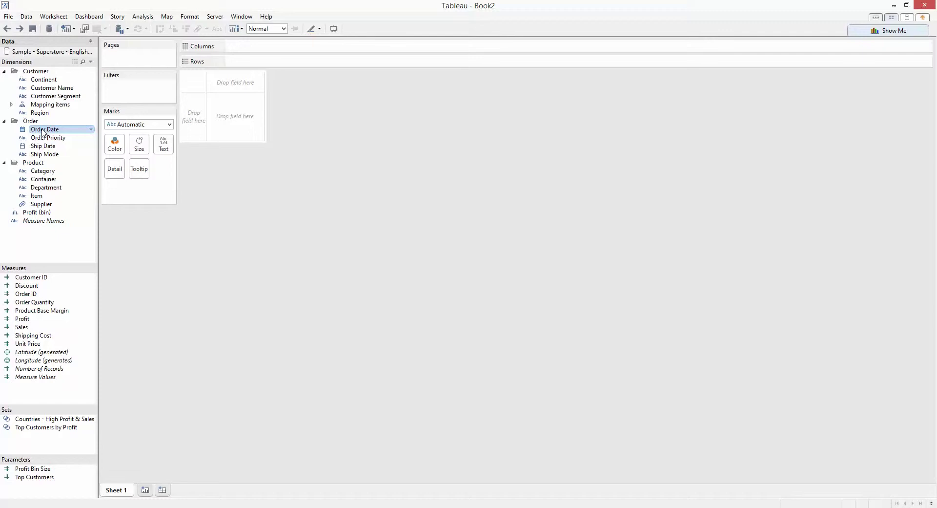
Drop Order Date on Columns as continuous MONTH(Order Date)
{"action": "left_click_drag", "start_coordinate": [43, 131], "coordinate": [234, 48]}
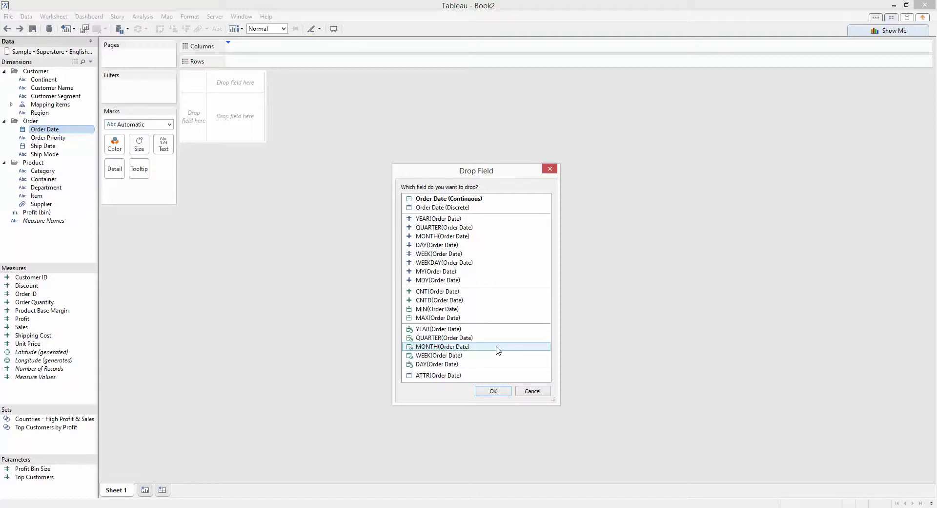
{"action": "left_click", "coordinate": [497, 349]}
{"action": "left_click", "coordinate": [494, 391]}
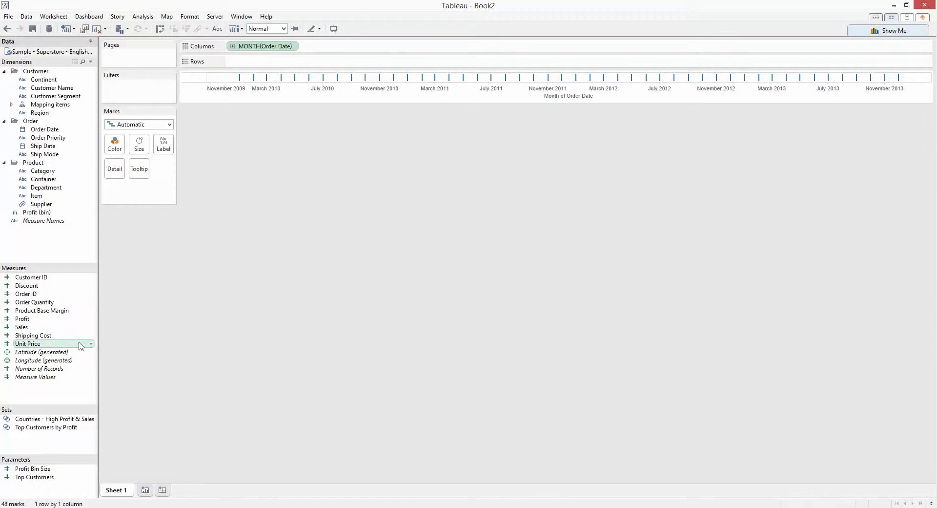
Drop Sales on Rows as AVG(Sales) to draw the monthly average line
{"action": "right_click", "coordinate": [57, 344]}
{"action": "left_click", "coordinate": [23, 331]}
{"action": "left_click_drag", "start_coordinate": [23, 328], "coordinate": [246, 65]}
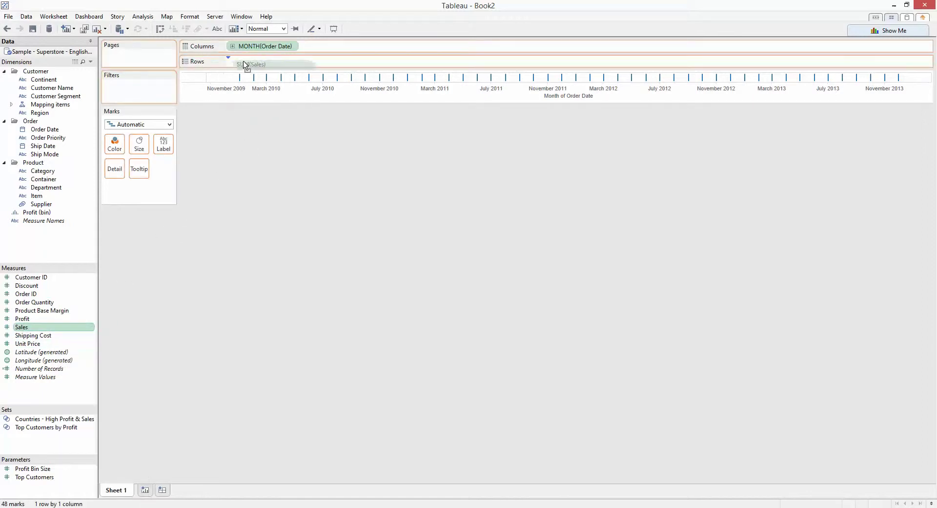
{"action": "left_click_drag", "start_coordinate": [246, 65], "coordinate": [246, 64]}
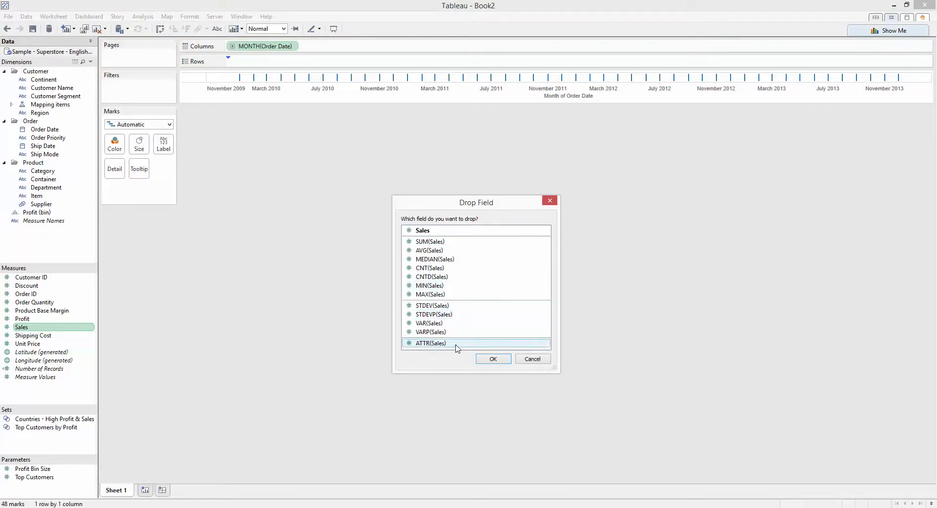
{"action": "left_click", "coordinate": [448, 251]}
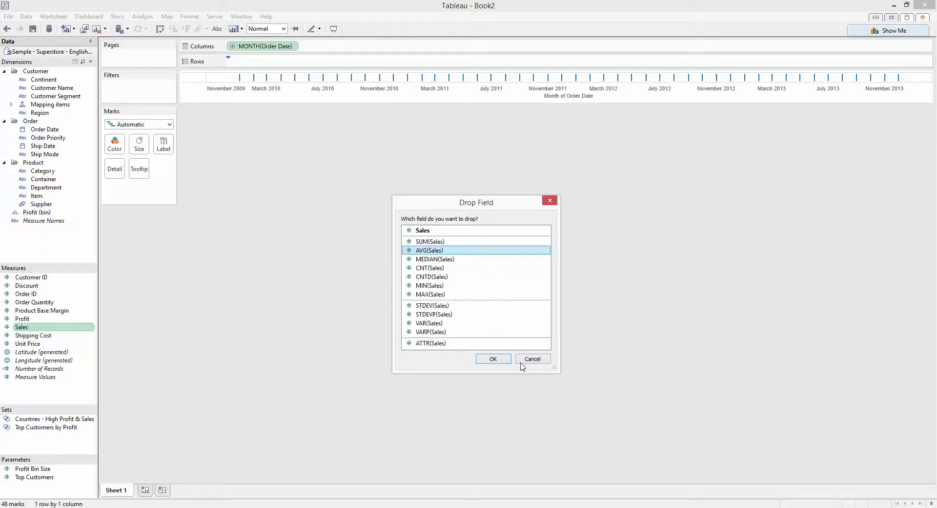
{"action": "left_click", "coordinate": [494, 359]}
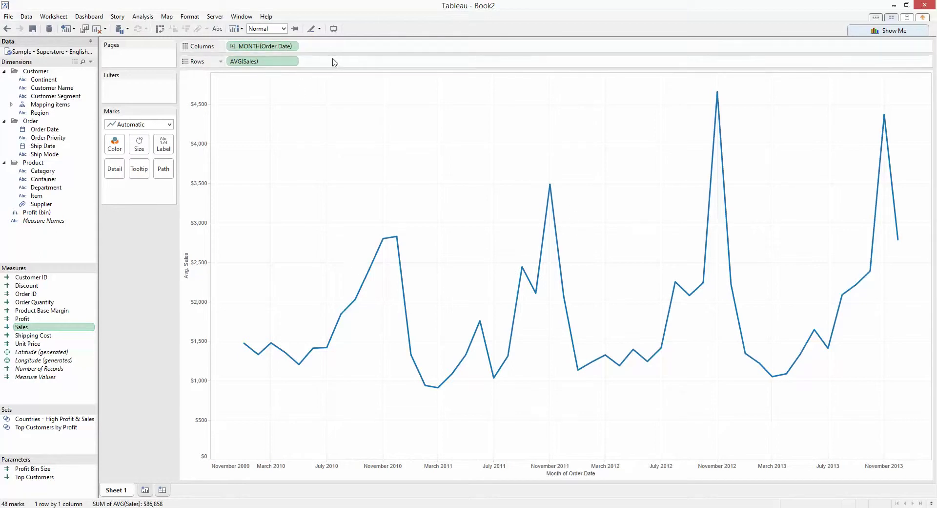
Filter MONTH(Order Date) to a date range starting 01/02/2012, ending 31/12/2013
{"action": "left_click", "coordinate": [270, 48]}
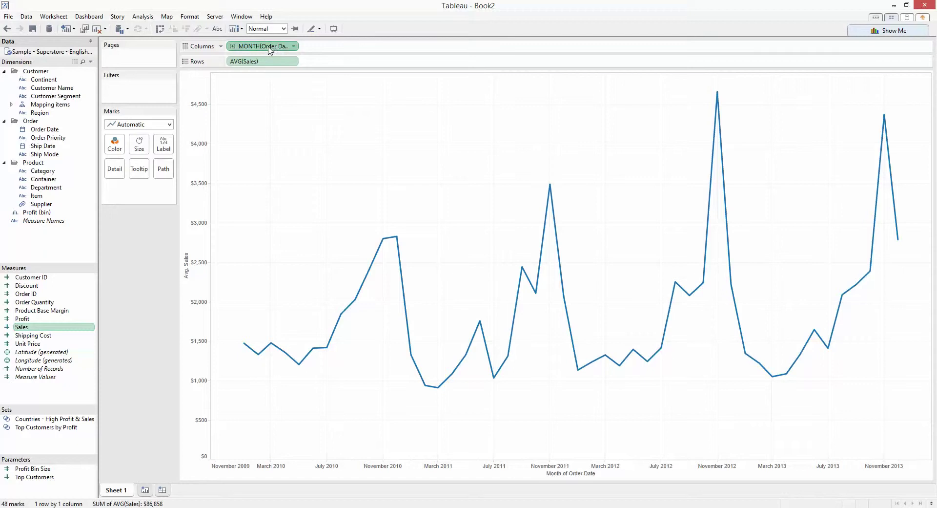
{"action": "left_click_drag", "start_coordinate": [270, 49], "coordinate": [150, 92]}
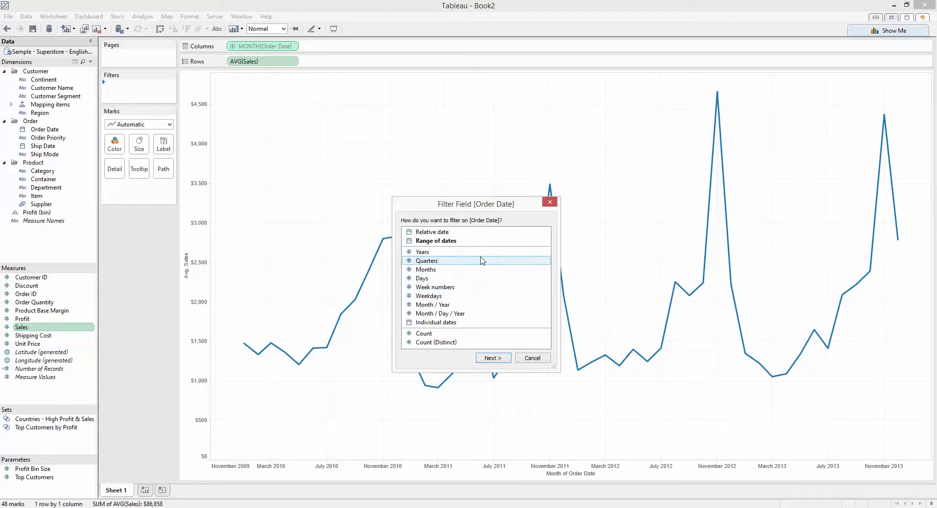
{"action": "double_click", "coordinate": [455, 242]}
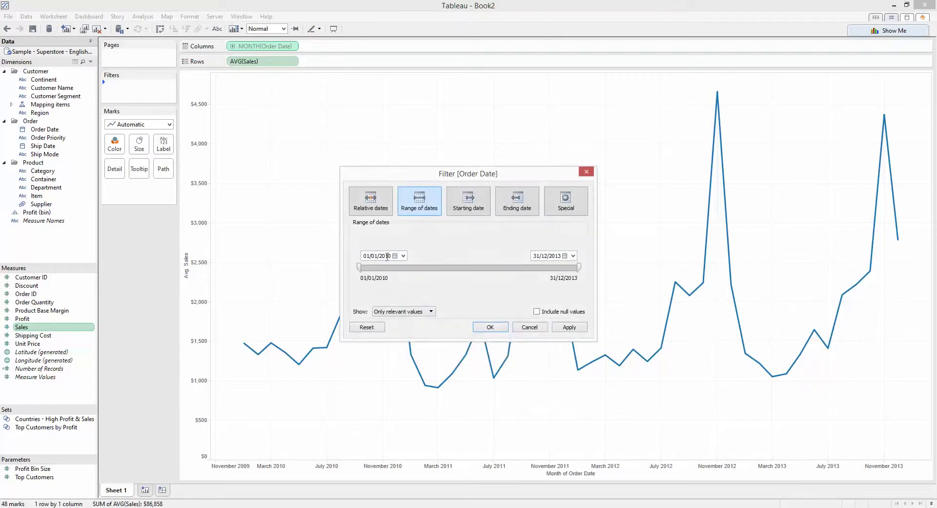
{"action": "type", "text": "2/2012"}
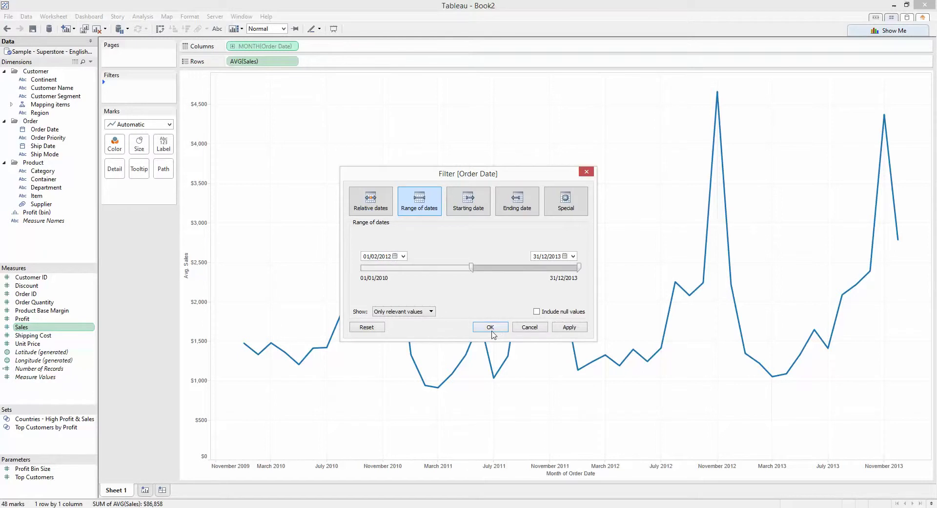
{"action": "left_click", "coordinate": [496, 329]}
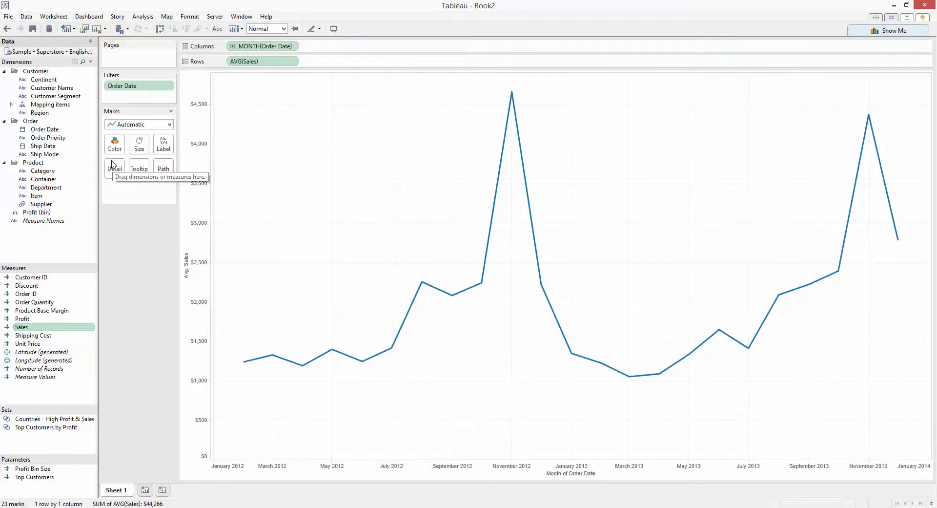
{"action": "left_click", "coordinate": [56, 130]}
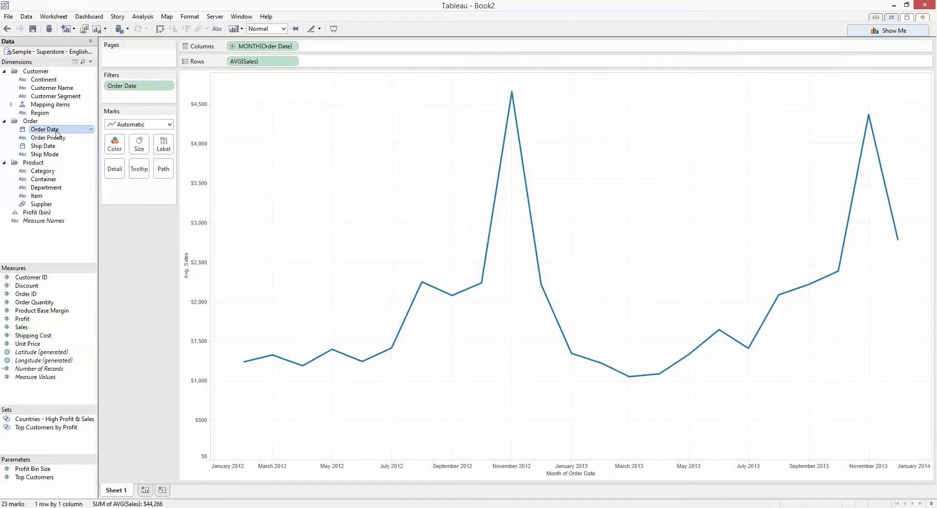
{"action": "left_click_drag", "start_coordinate": [59, 133], "coordinate": [368, 52]}
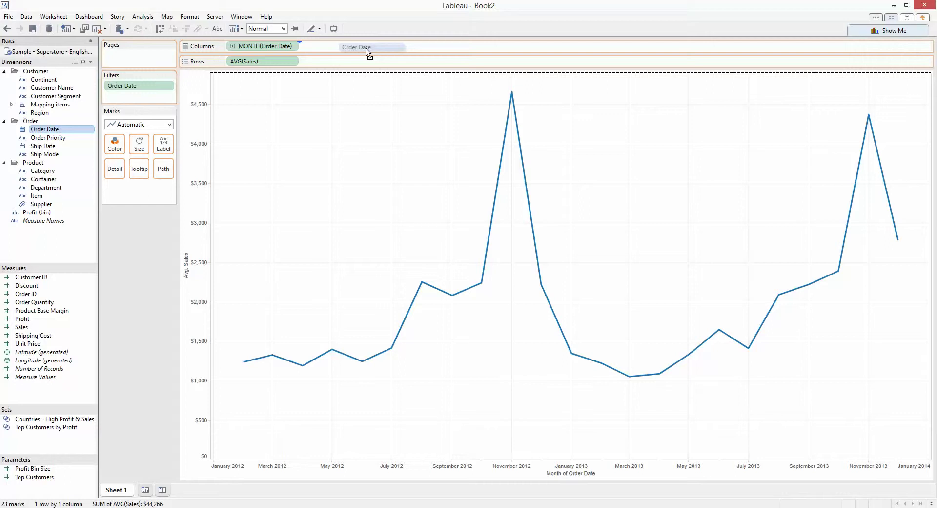
{"action": "left_click_drag", "start_coordinate": [367, 49], "coordinate": [367, 51]}
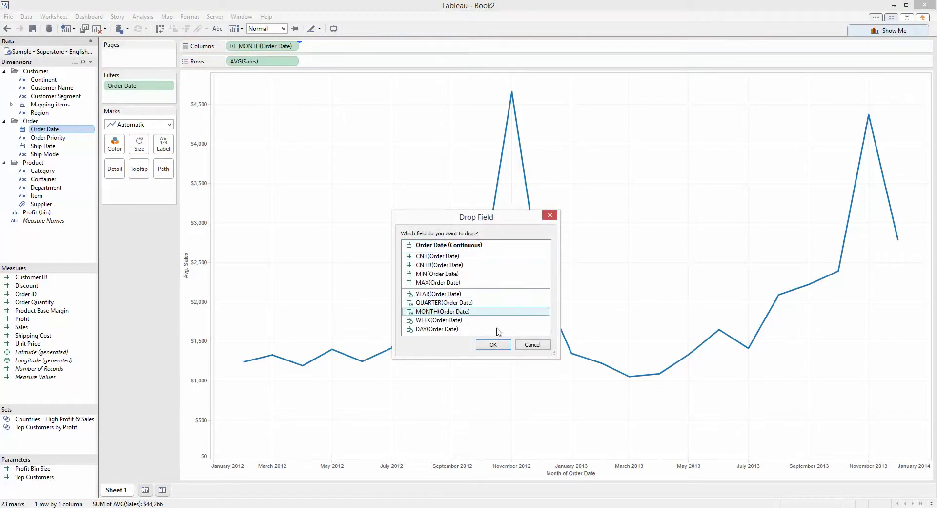
{"action": "left_click", "coordinate": [532, 344]}
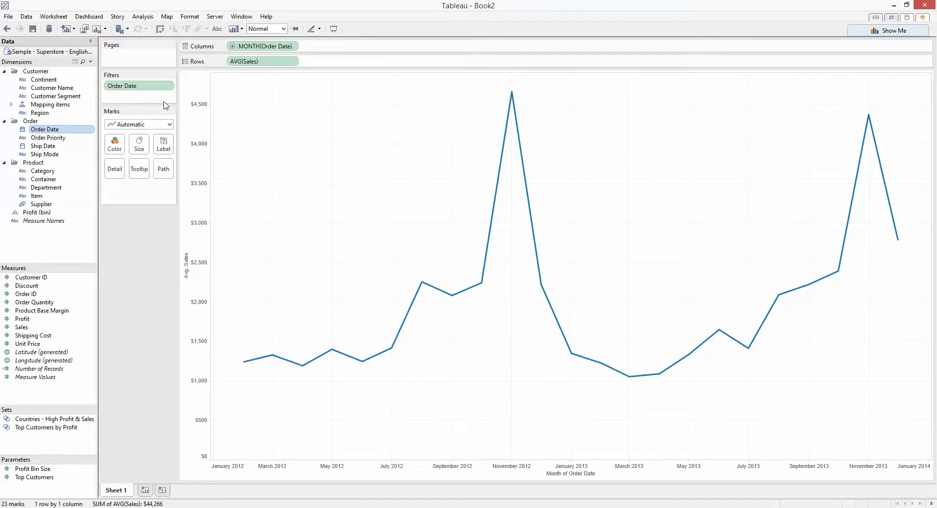
{"action": "left_click_drag", "start_coordinate": [41, 131], "coordinate": [229, 47]}
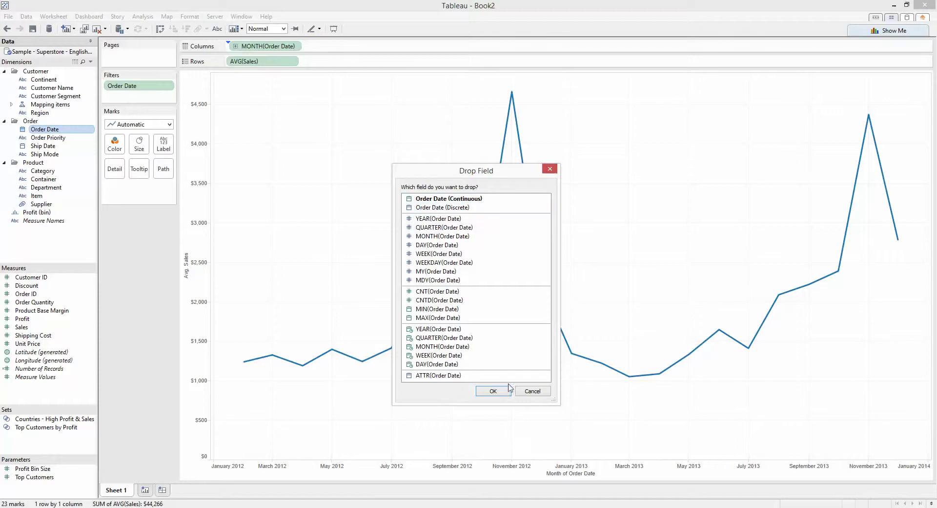
{"action": "left_click", "coordinate": [531, 391]}
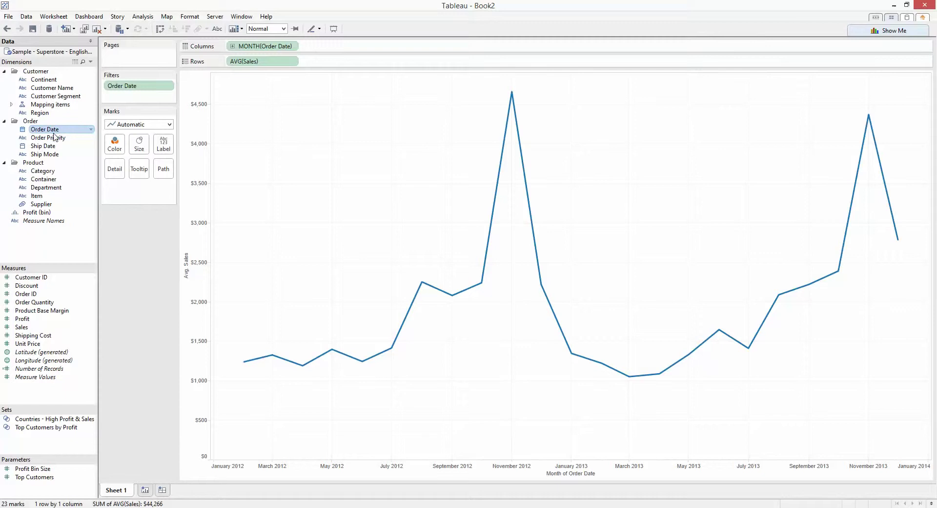
{"action": "left_click", "coordinate": [42, 172]}
{"action": "left_click_drag", "start_coordinate": [41, 173], "coordinate": [231, 67]}
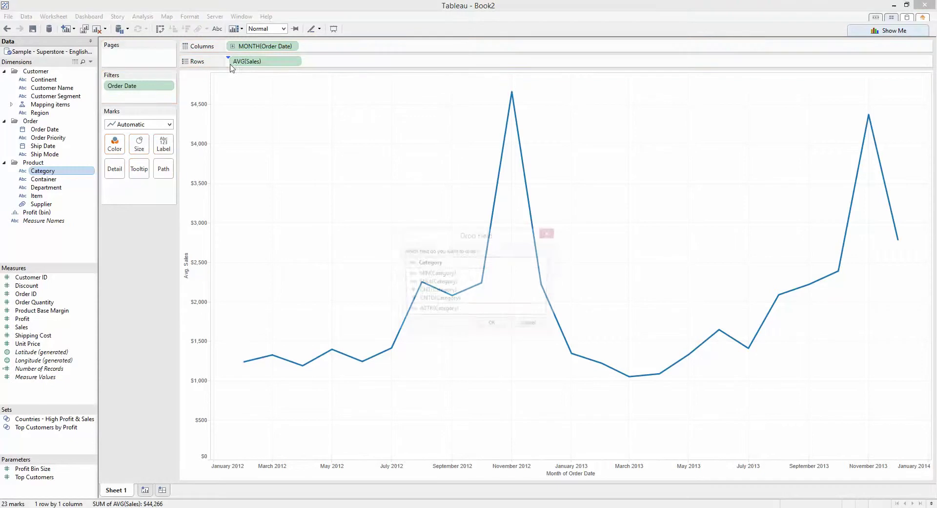
{"action": "left_click", "coordinate": [442, 275]}
{"action": "left_click", "coordinate": [448, 291]}
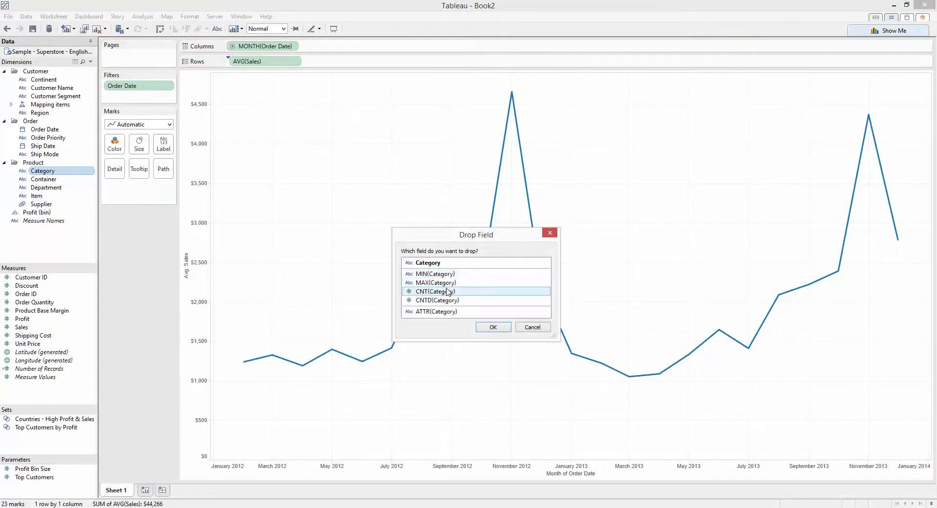
{"action": "left_click", "coordinate": [461, 264]}
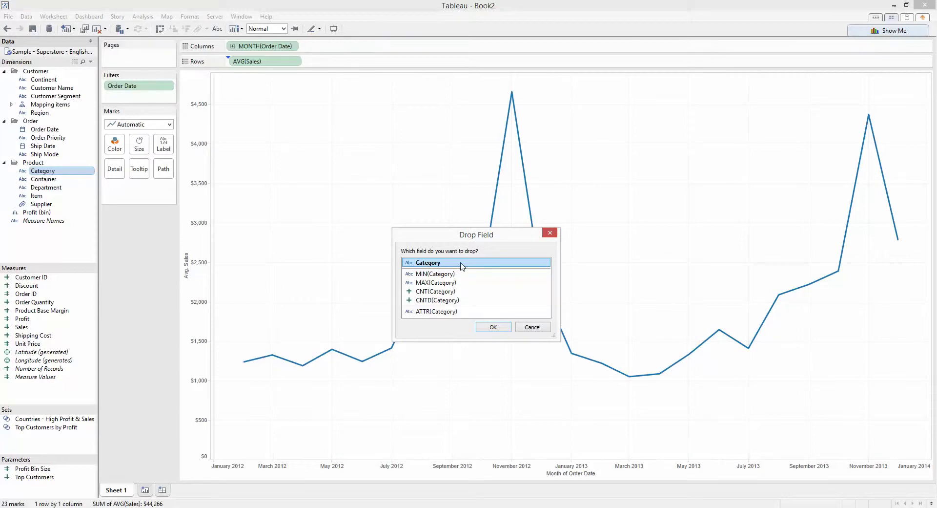
{"action": "double_click", "coordinate": [462, 264]}
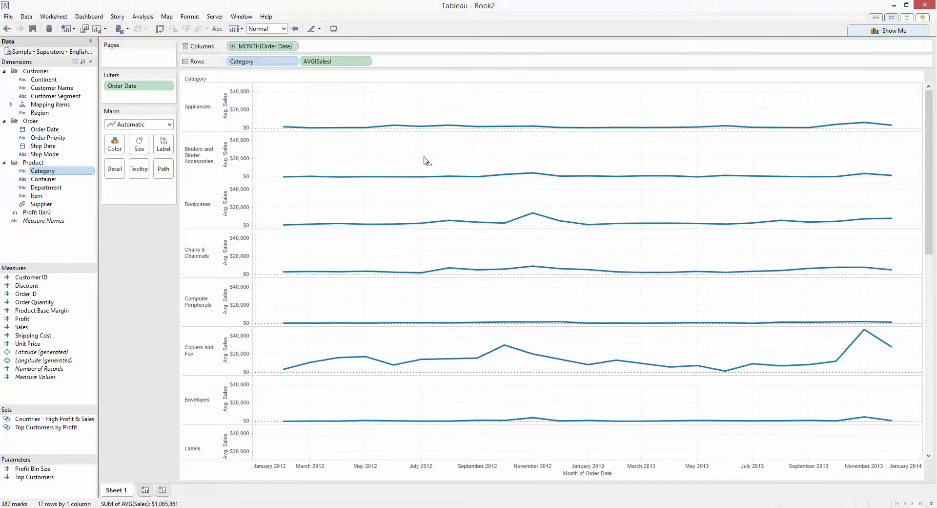
{"action": "key", "text": "ctrl+z"}
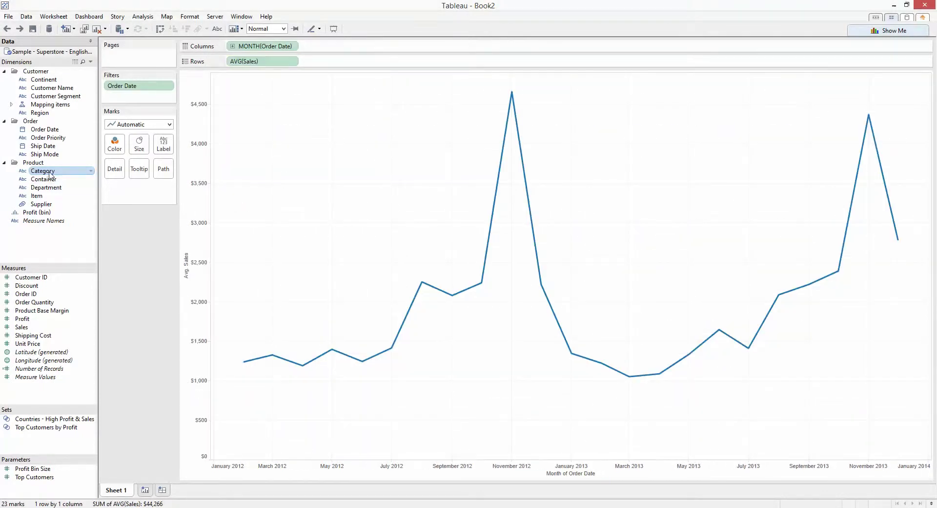
{"action": "left_click_drag", "start_coordinate": [50, 174], "coordinate": [350, 68]}
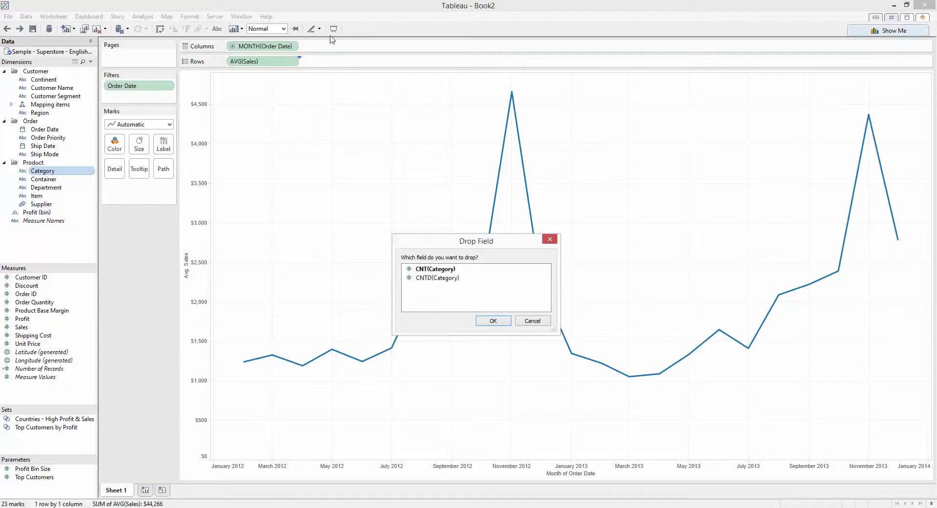
{"action": "left_click", "coordinate": [541, 322]}
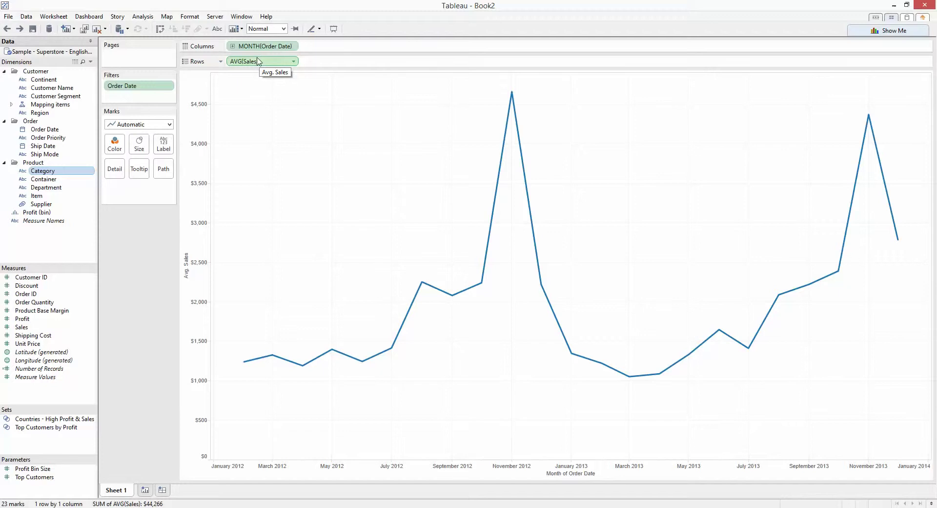
Duplicate AVG(Sales) on Rows and combine the two measures on a dual axis
{"action": "left_click_drag", "start_coordinate": [253, 66], "coordinate": [332, 66]}
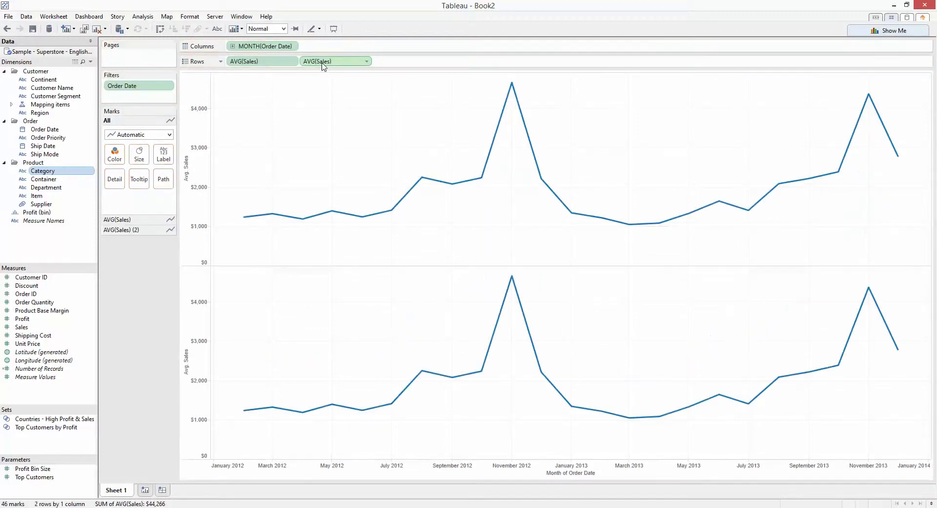
{"action": "right_click", "coordinate": [331, 62]}
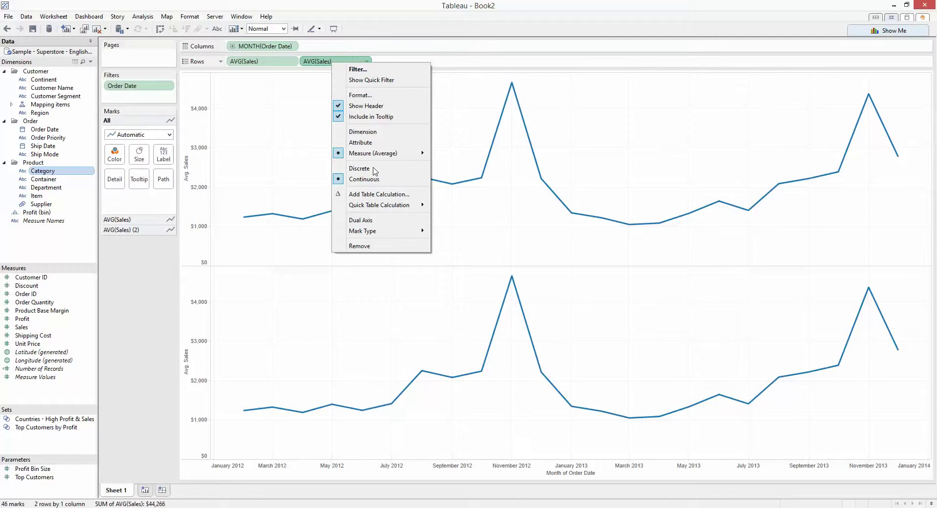
{"action": "left_click", "coordinate": [361, 220]}
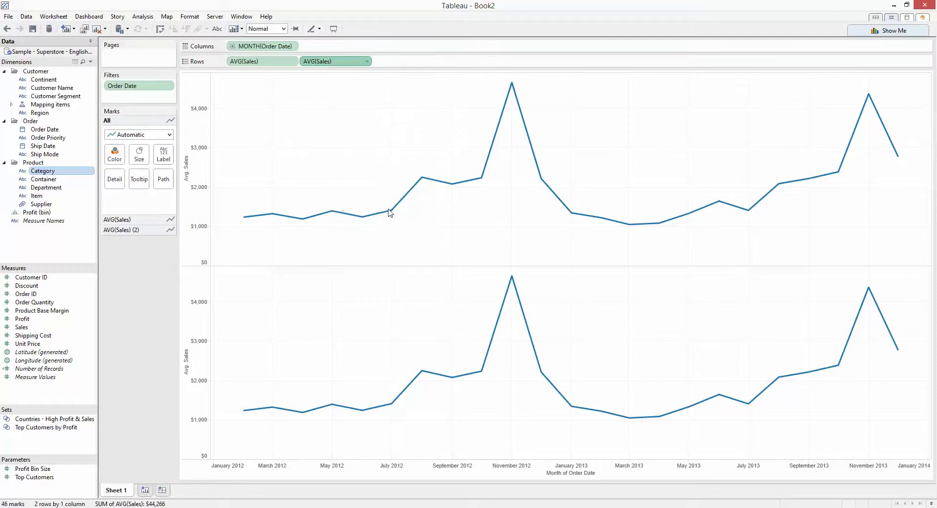
Change the second Sales measure's aggregation from Average to Median
{"action": "left_click", "coordinate": [367, 62]}
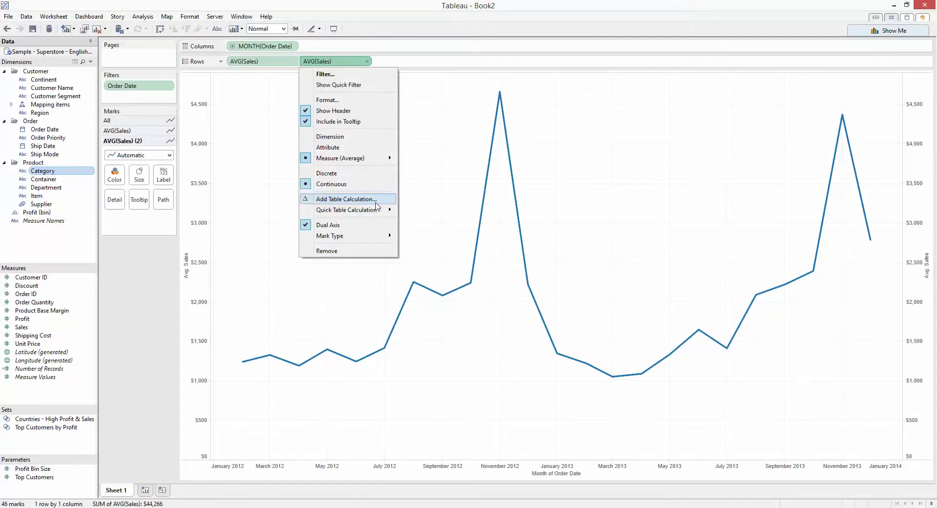
{"action": "mouse_move", "coordinate": [378, 159]}
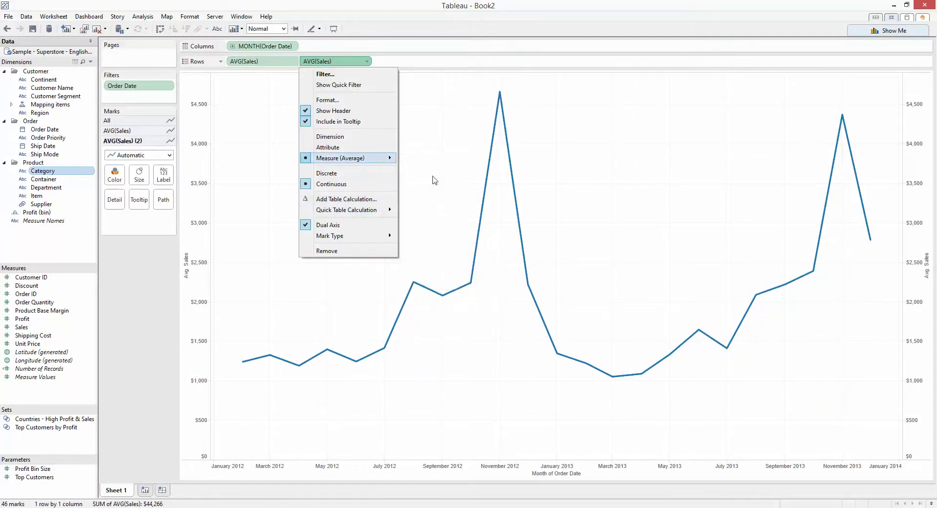
{"action": "left_click", "coordinate": [432, 184]}
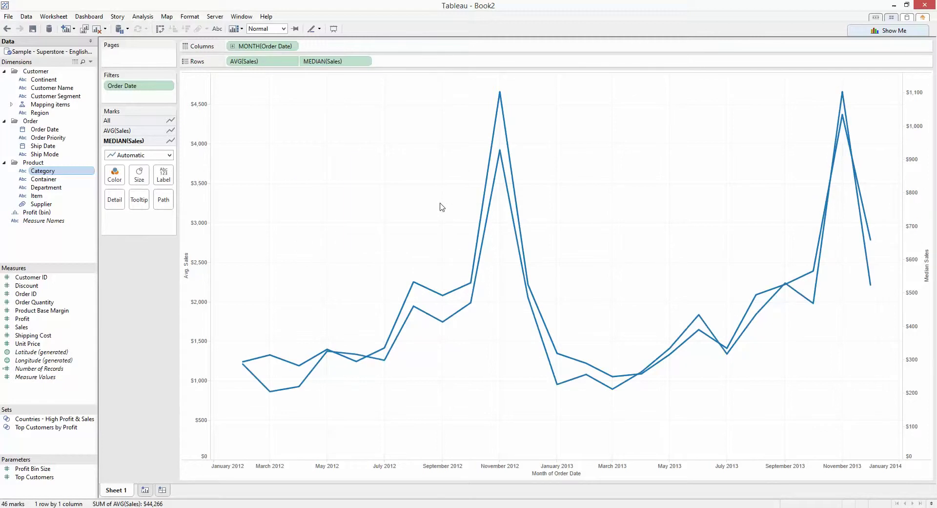
Colour the MEDIAN(Sales) line dark red via the Marks card Color swatch
{"action": "left_click", "coordinate": [114, 178]}
{"action": "left_click", "coordinate": [149, 211]}
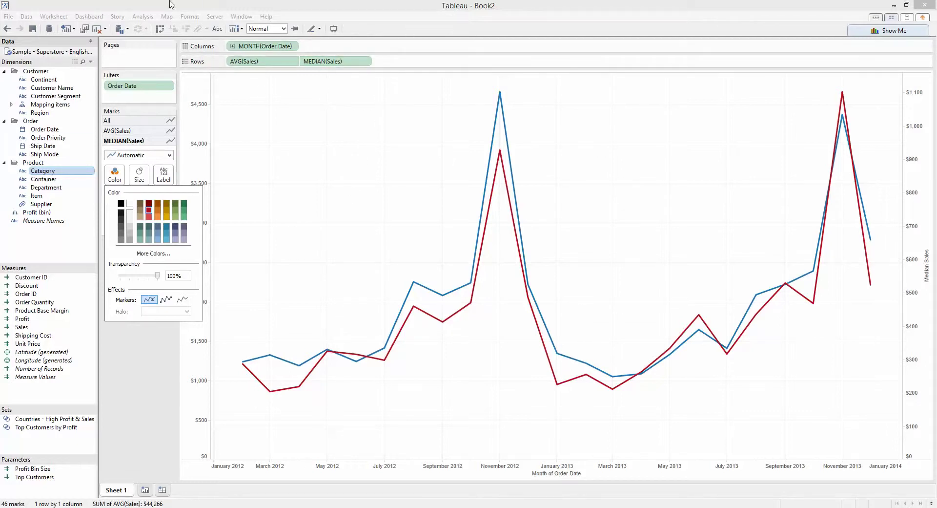
{"action": "left_click", "coordinate": [186, 5]}
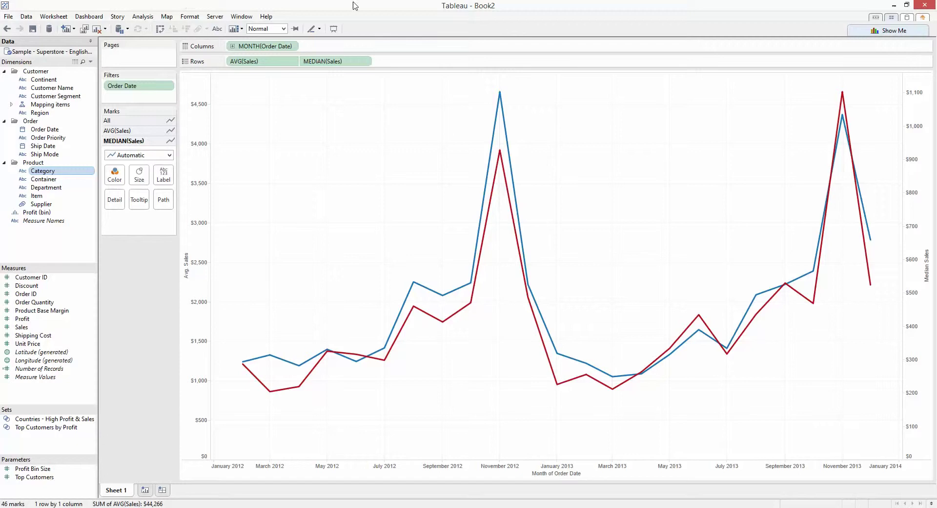